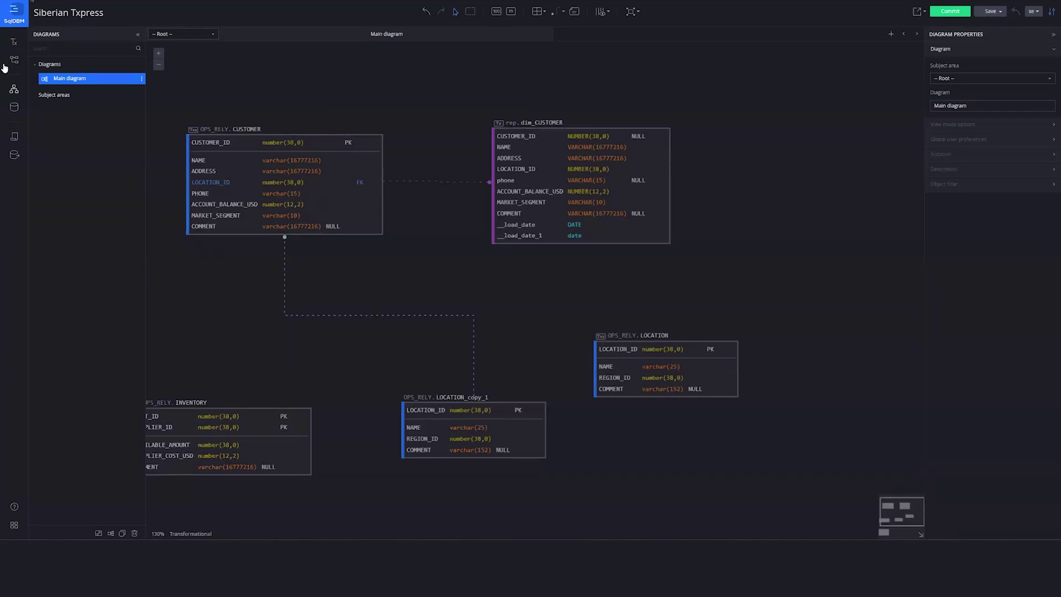
- Examine the stg_CUSTOMER transformation object and the tables in the Main w Tx diagram
left_click(14, 41)
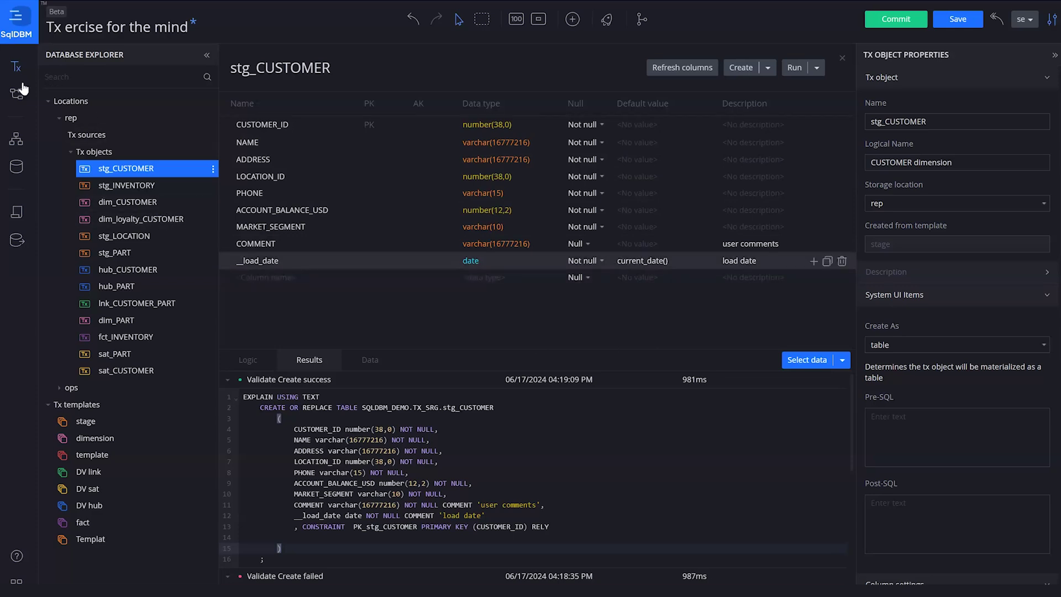
left_click(16, 167)
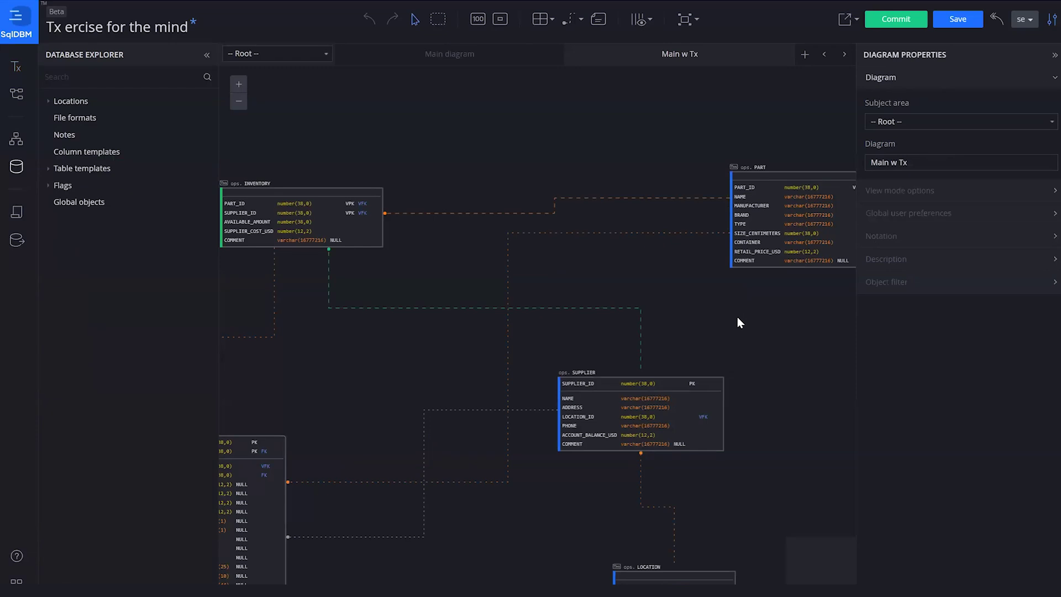
left_click_drag(737, 317, 595, 286)
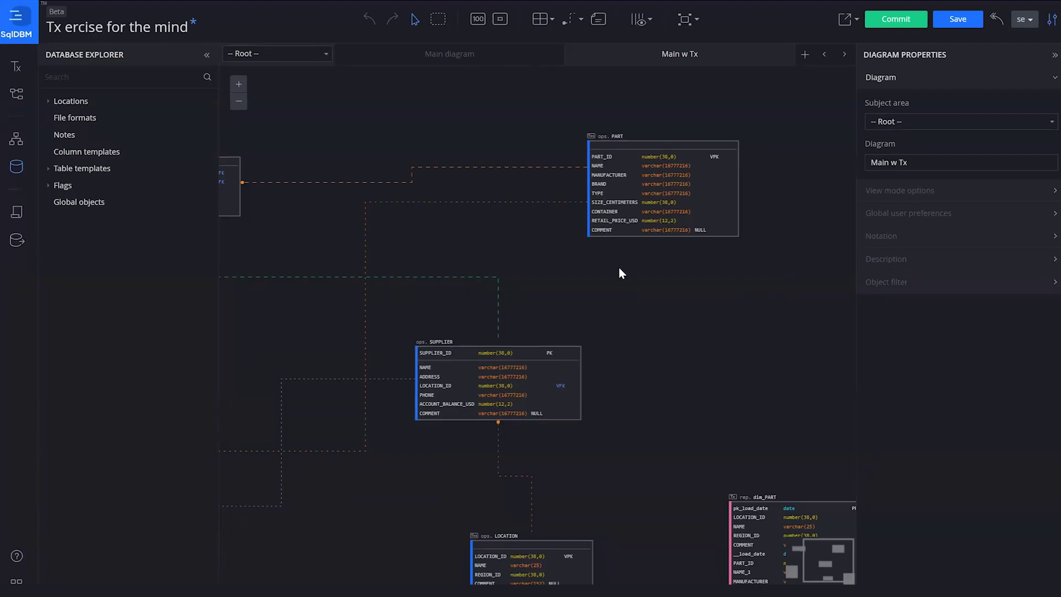
- Add a second current_date() column aliased "__new_load_date" below "__load_date" in the stg_CUSTOMER transformation logic
left_click(16, 69)
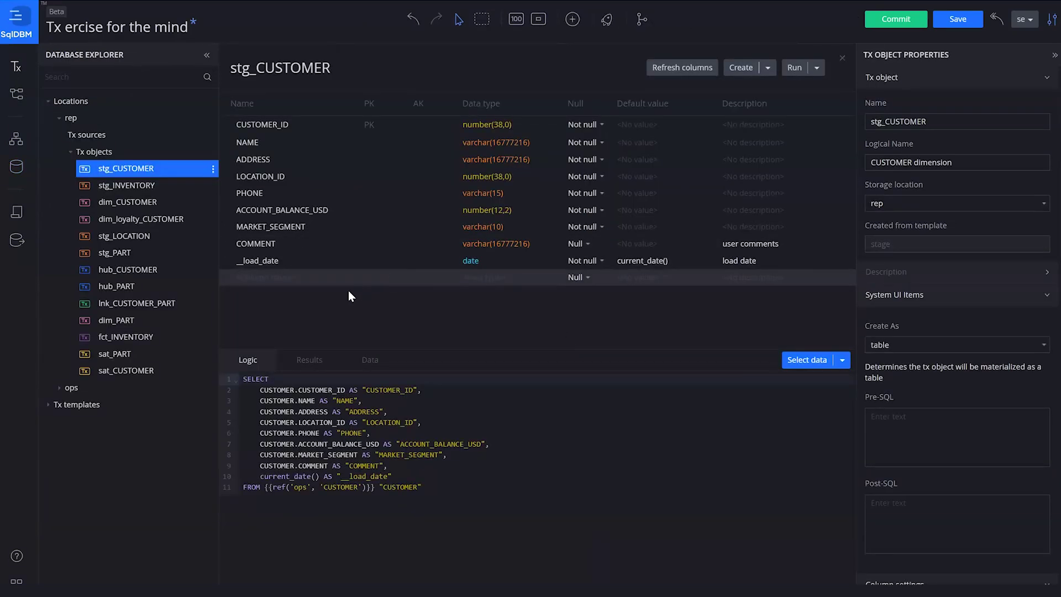
left_click(602, 474)
key("Return")
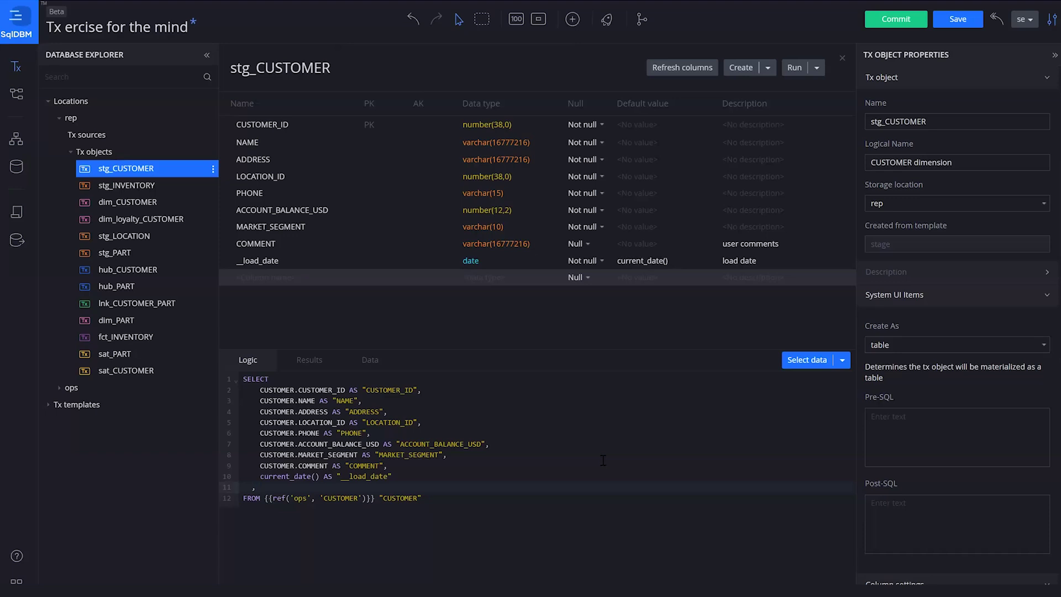
key("Up")
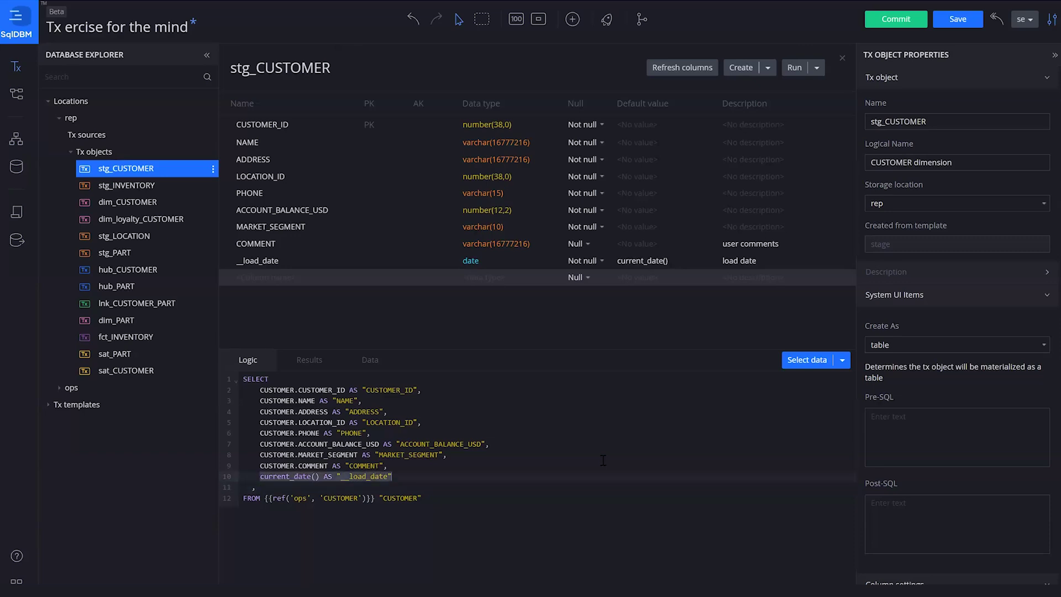
key("Down")
type("current_date() AS \"__load_date\"")
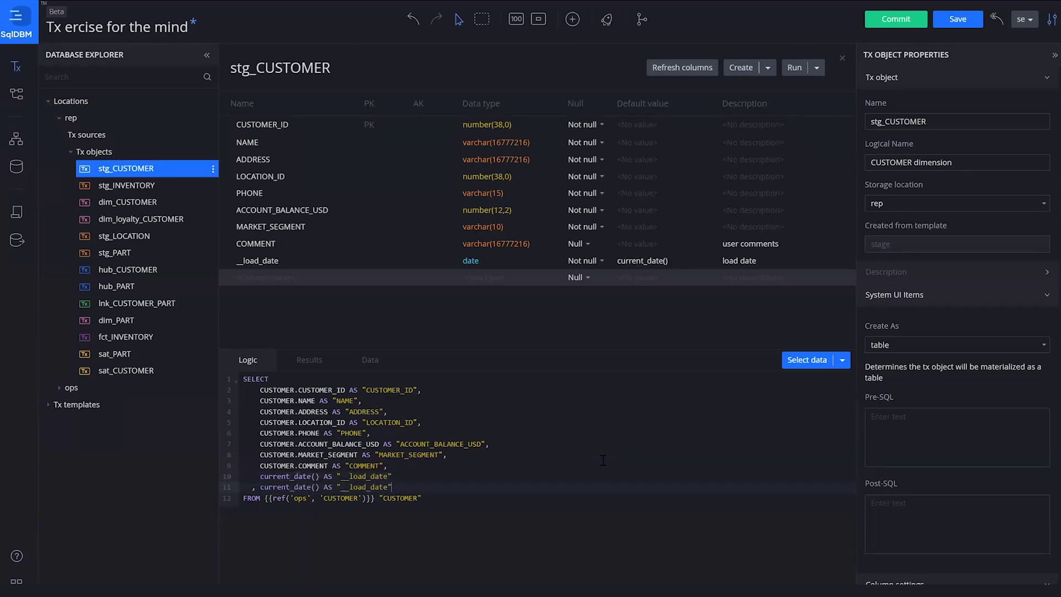
left_click(349, 487)
type("new_")
- Delete the PHONE and ACCOUNT_BALANCE_USD lines from the stg_CUSTOMER SELECT statement
left_click_drag(504, 438, 140, 436)
key("BackSpace")
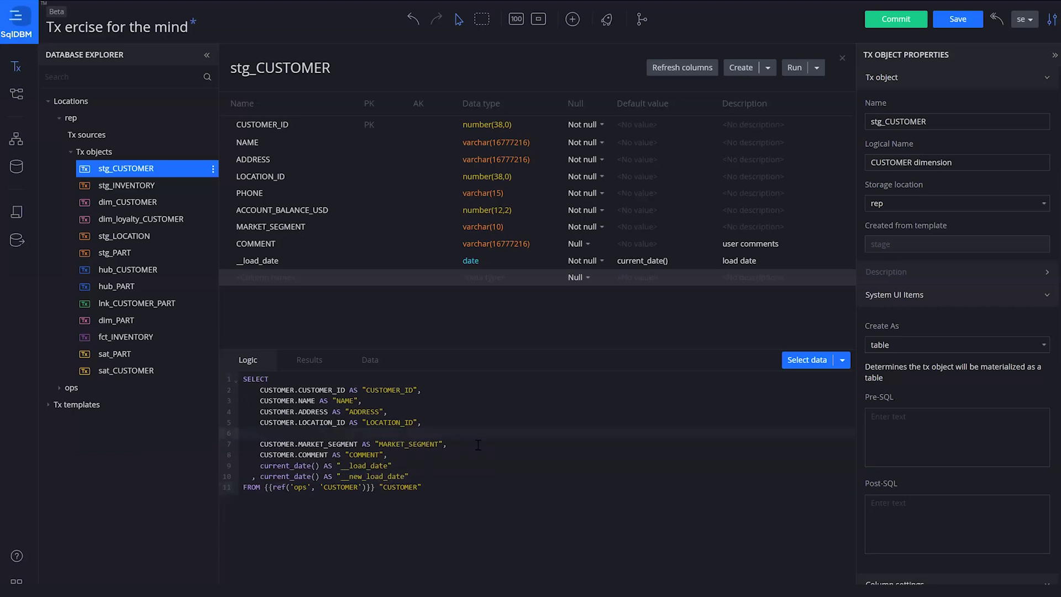
key("BackSpace")
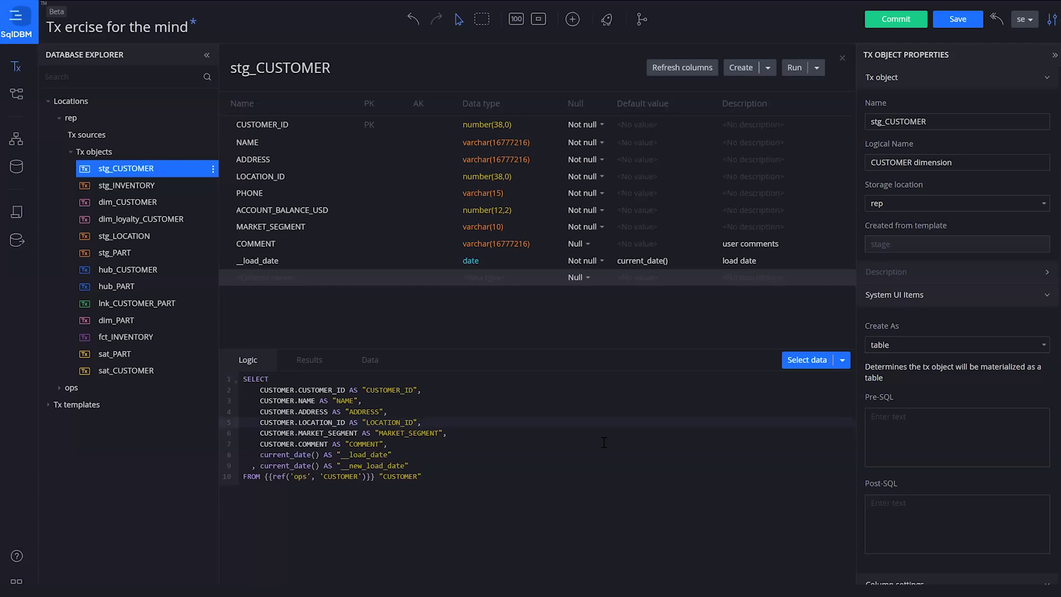
- Preview the data returned by the edited stg_CUSTOMER logic and dismiss the structure notice
left_click(800, 362)
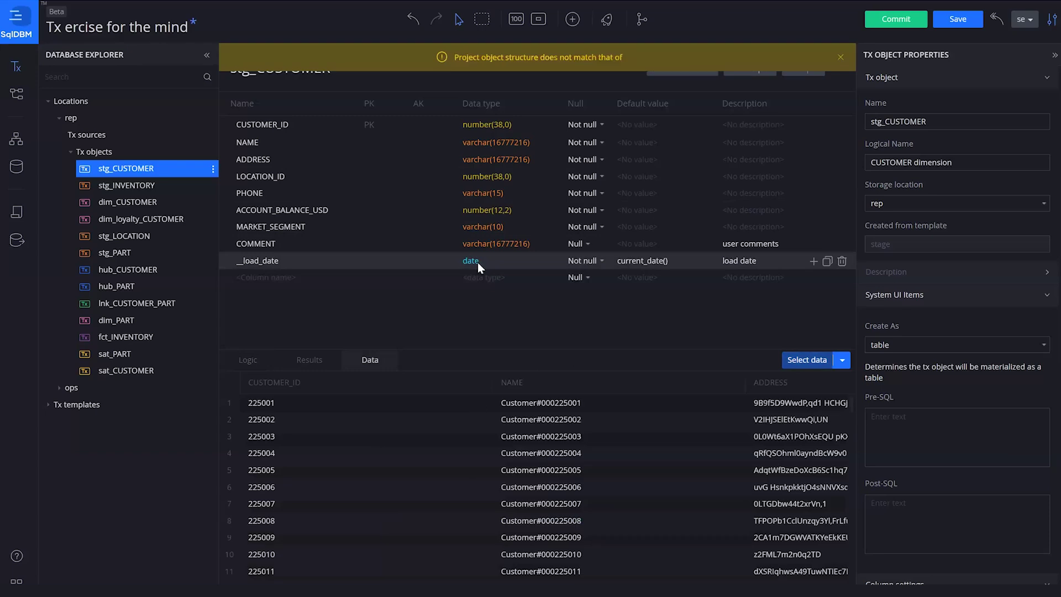
left_click_drag(454, 56, 544, 58)
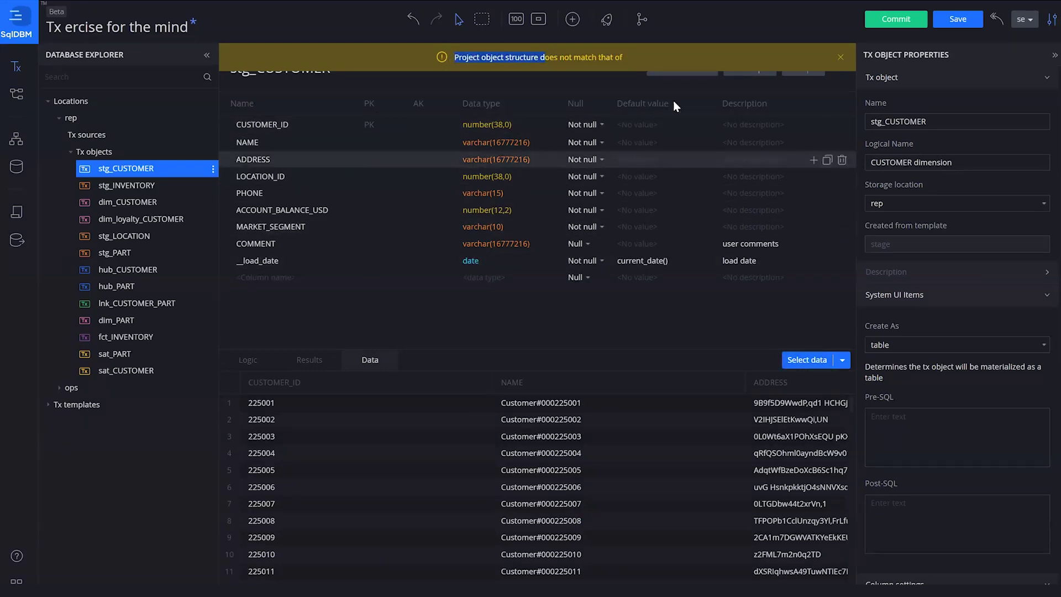
left_click(838, 59)
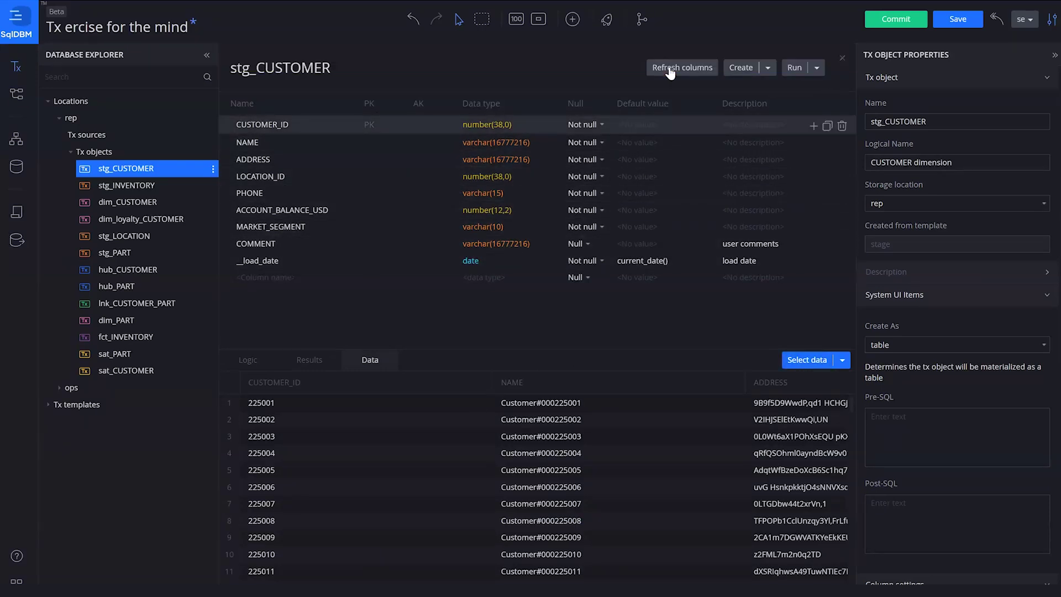
- Refresh the stg_CUSTOMER columns from its logic, applying the added and removed columns, and return to the SQL logic
left_click(670, 73)
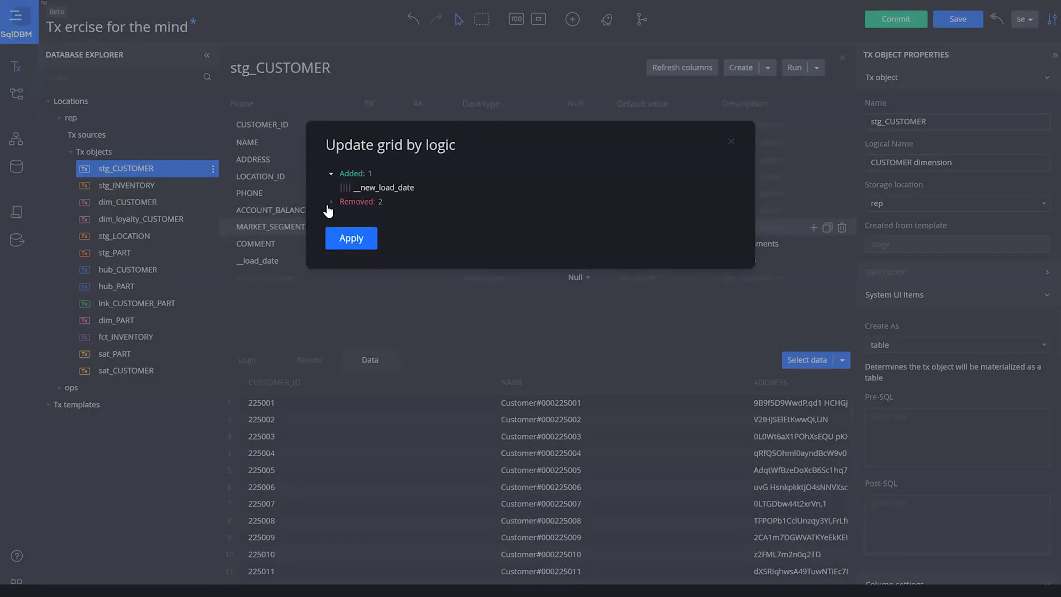
left_click(329, 204)
left_click(348, 270)
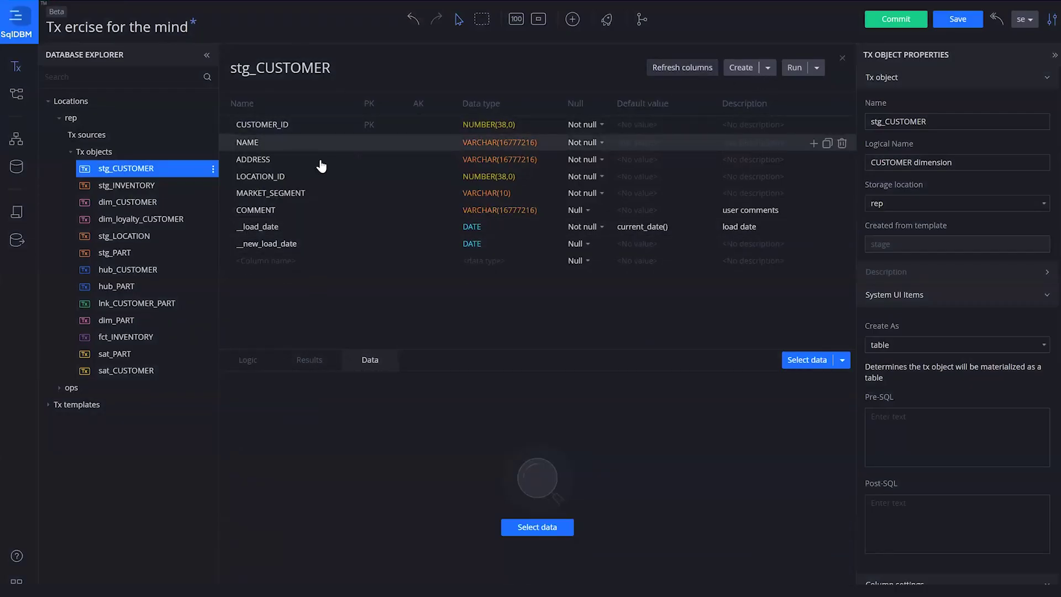
left_click(248, 360)
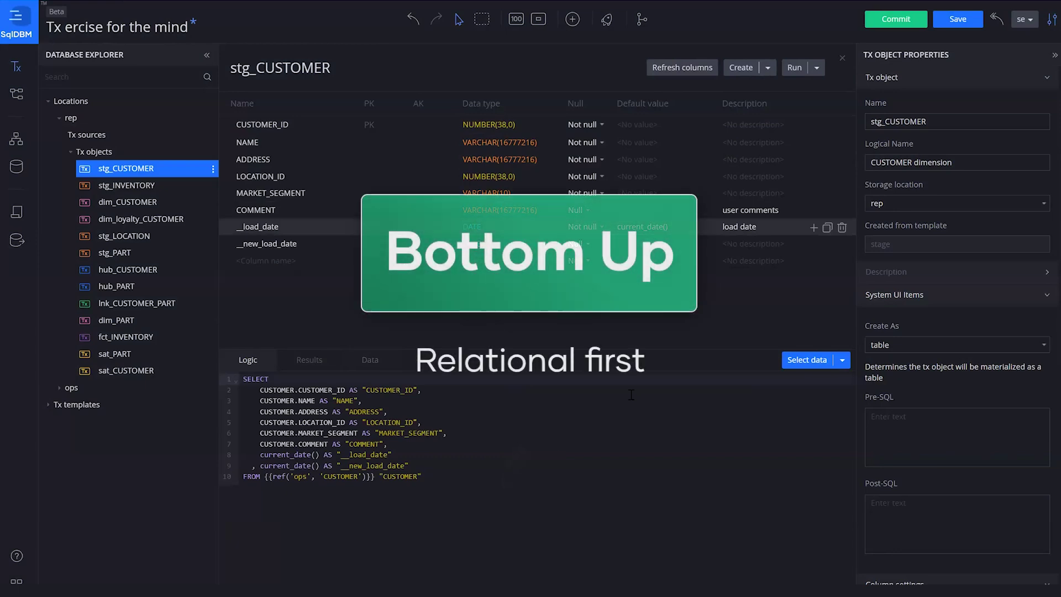
- Open the SUPPLIER table in the Main w Tx diagram for editing, look through its columns, and close it unchanged
left_click(16, 139)
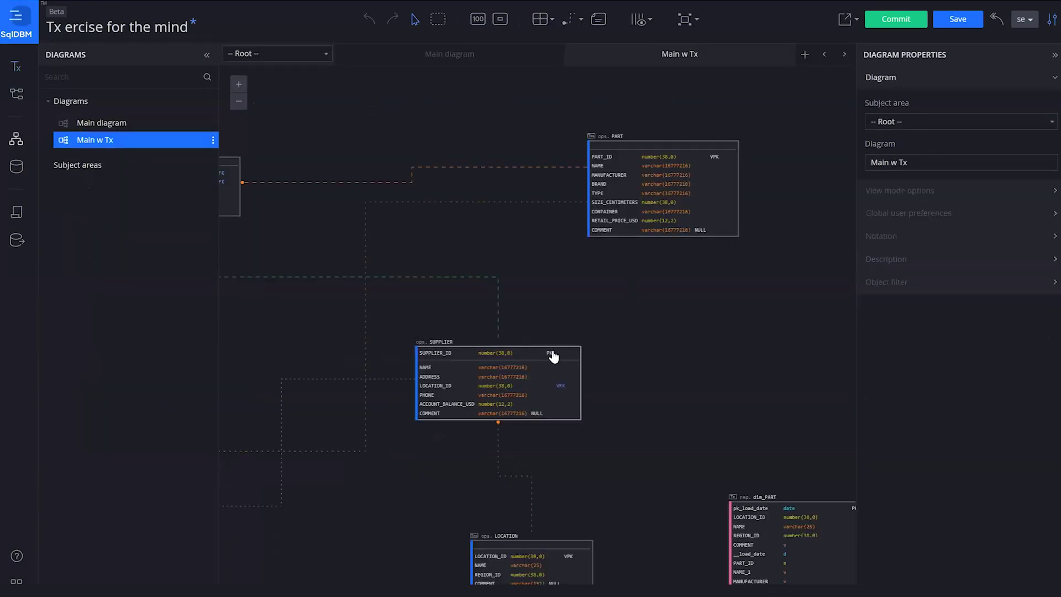
scroll(547, 317, "up", 2)
scroll(592, 204, "down", 5)
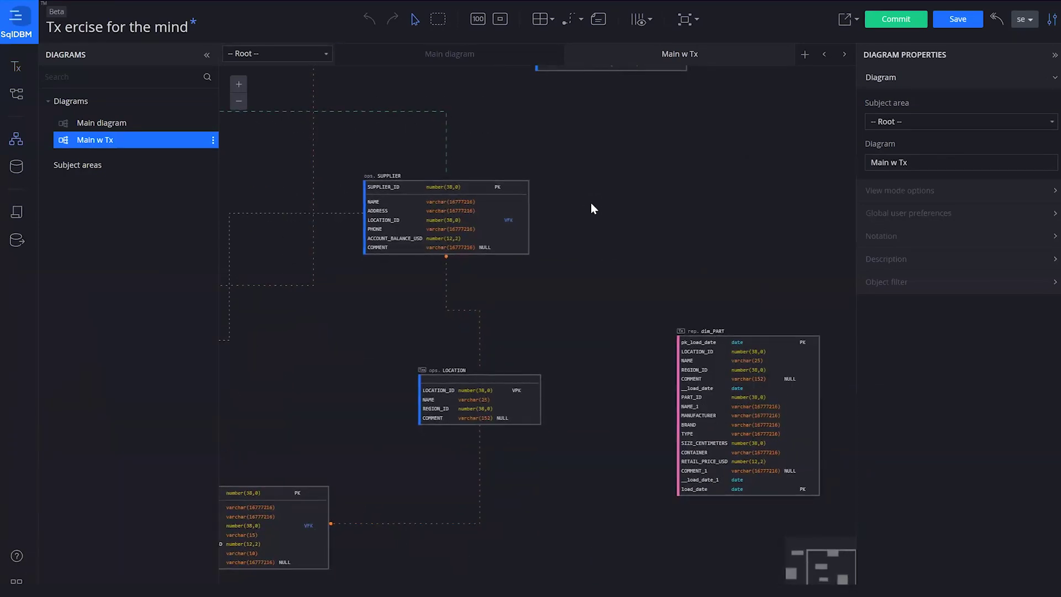
double_click(464, 236)
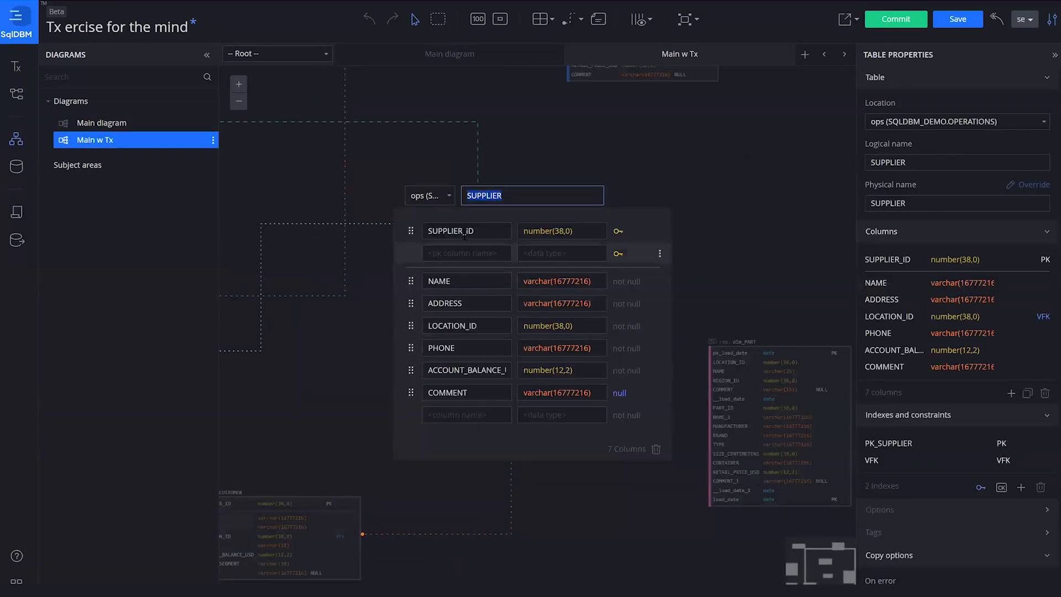
left_click(462, 302)
left_click(466, 392)
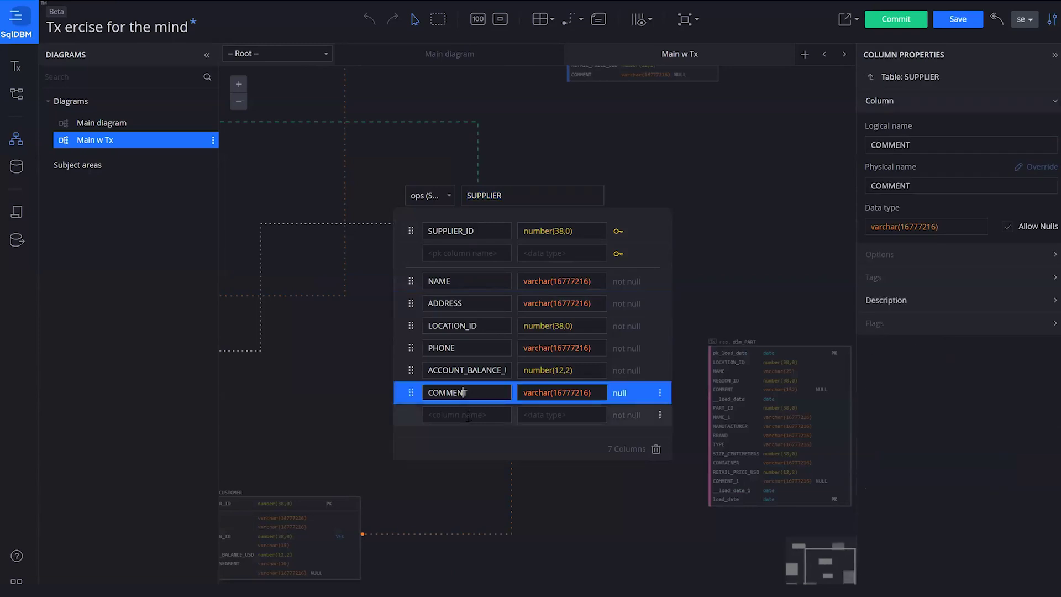
left_click(468, 416)
left_click(568, 185)
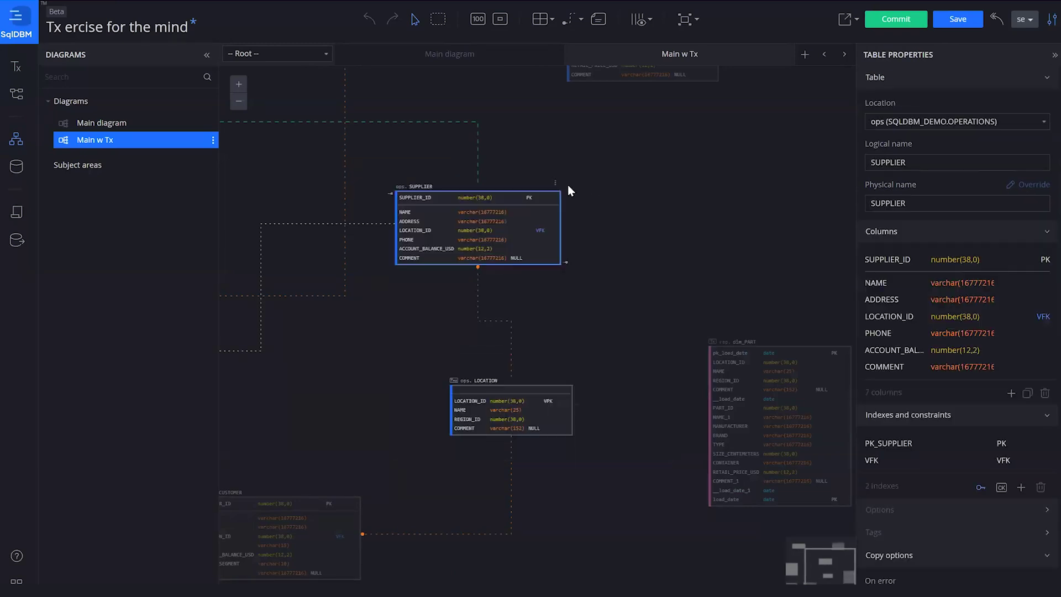
- Review the actions available for the SUPPLIER table and inspect its columns up close
right_click(506, 218)
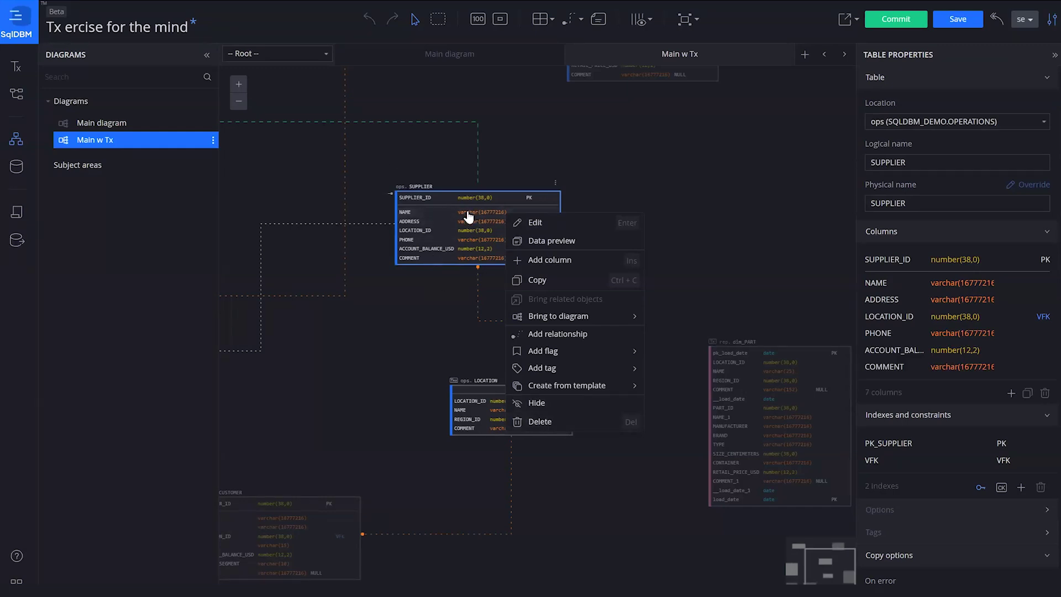
left_click(440, 220)
scroll(440, 220, "up", 3)
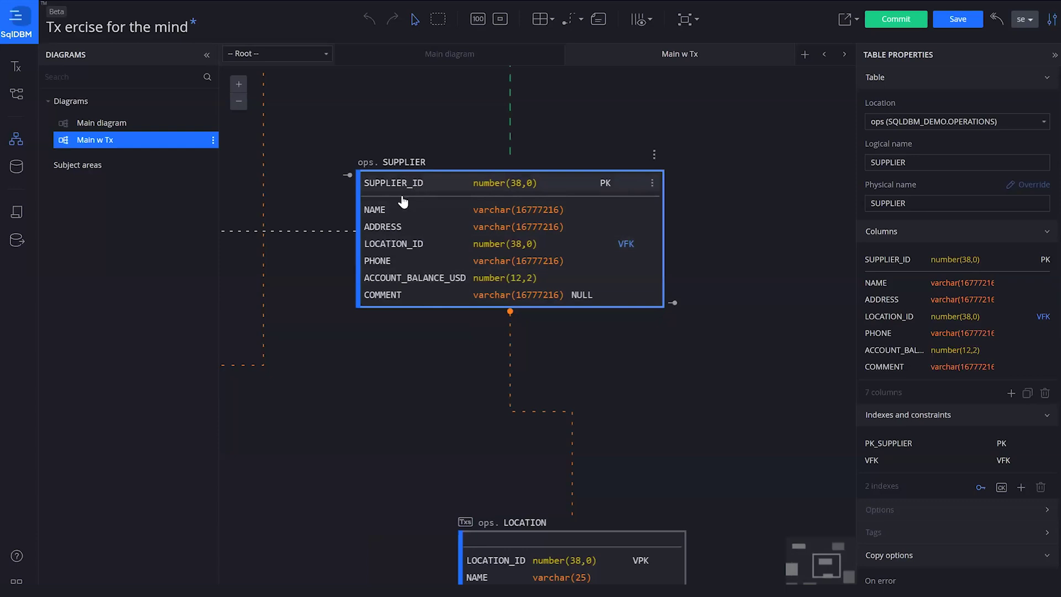
- Insert a line reading asdf between the "__load_date" and "__new_load_date" lines in the stg_CUSTOMER logic
left_click(17, 66)
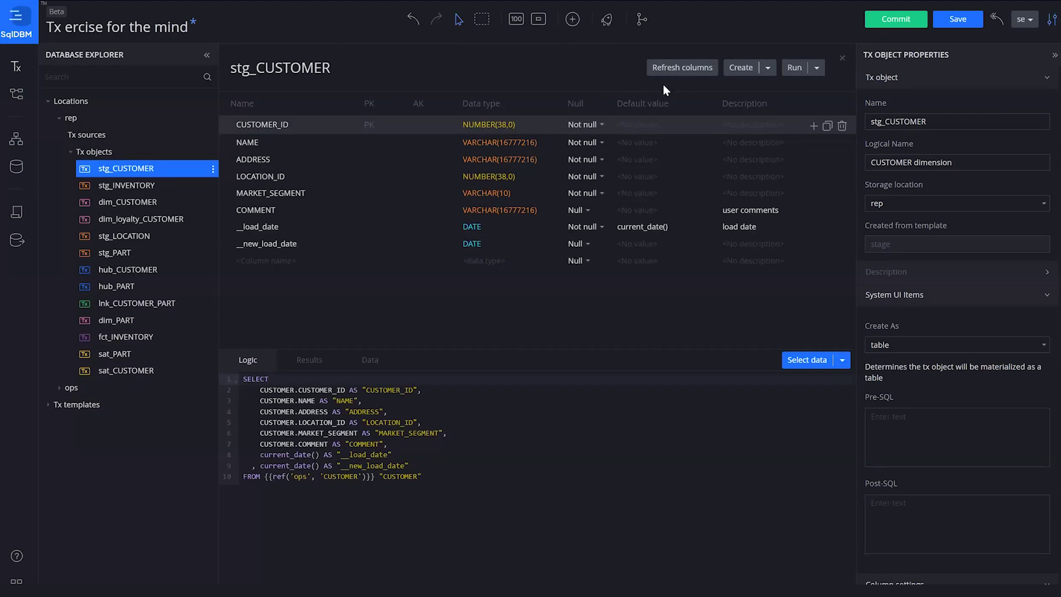
left_click(485, 457)
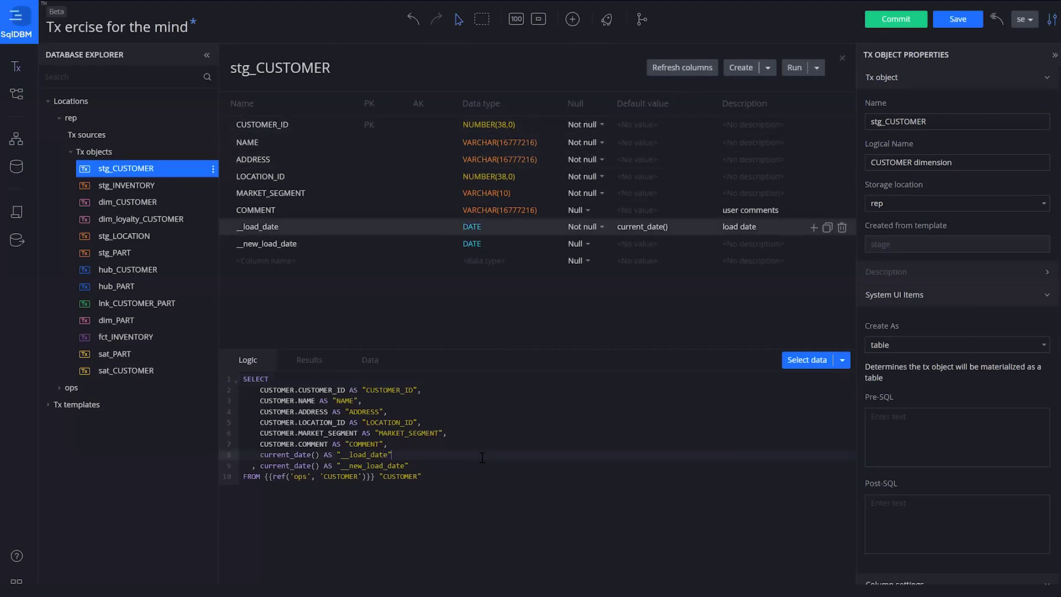
key("Return")
type("asdf")
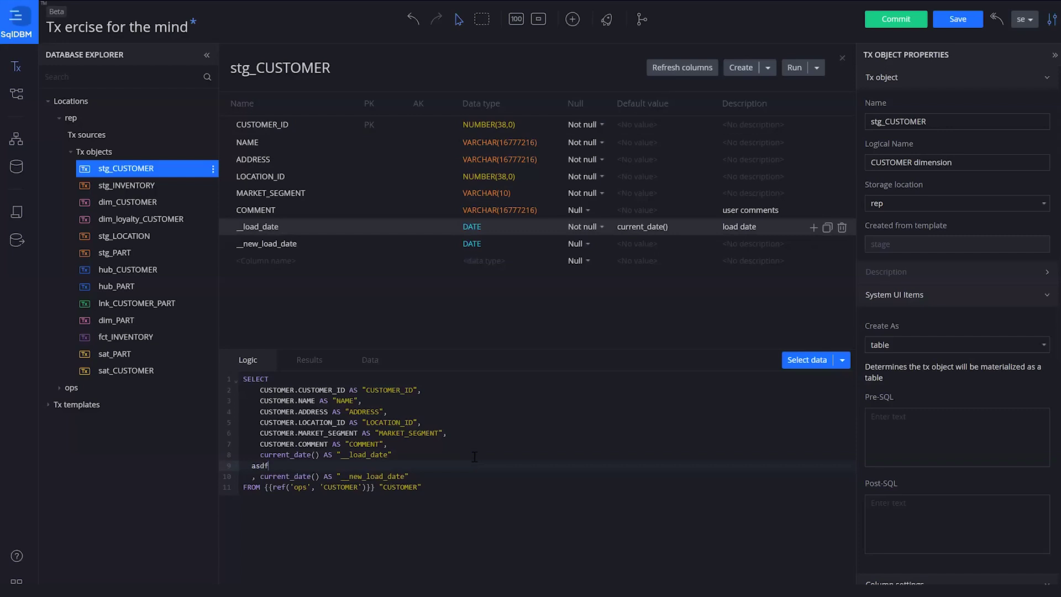